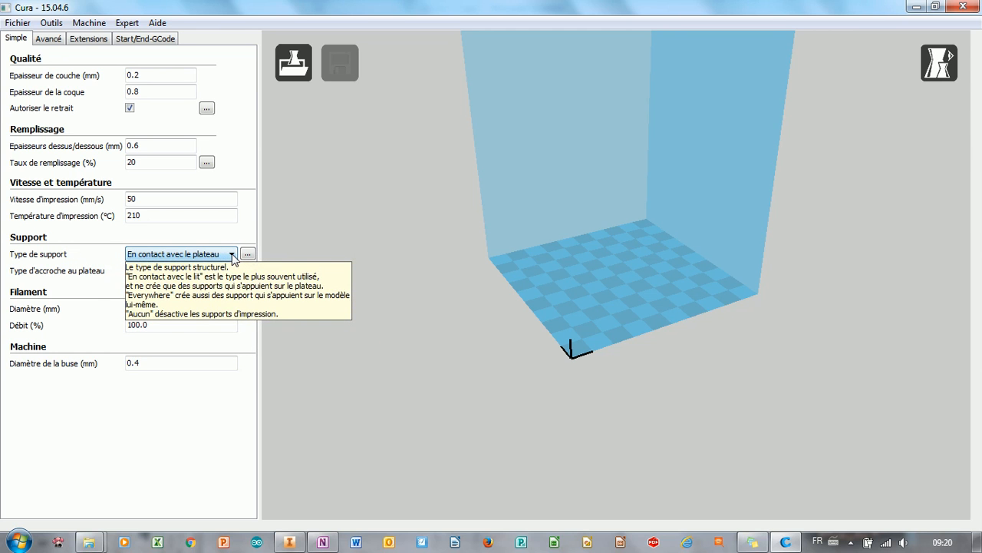
# Review the available support types and the advanced settings, including the expert cooling options for the fan
pyautogui.click(230, 253)
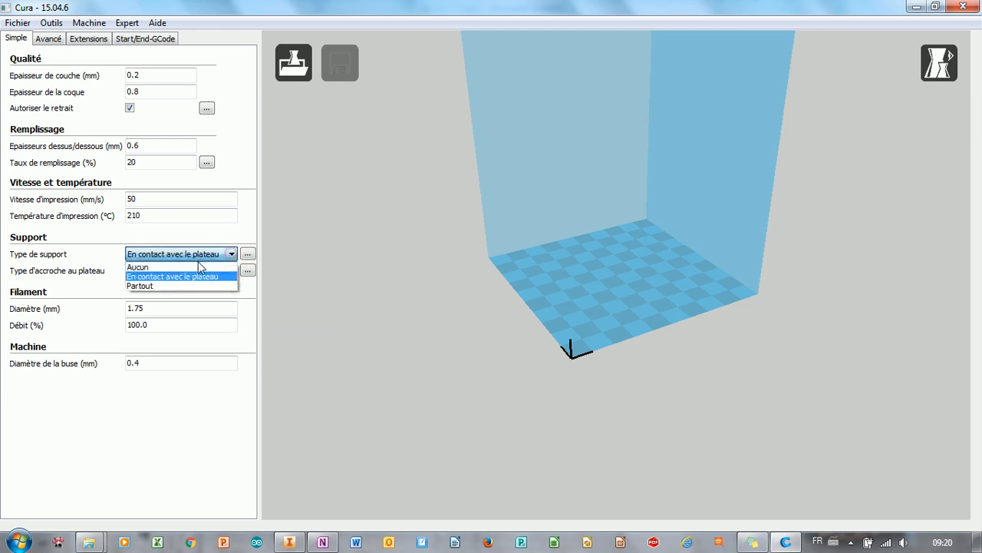
pyautogui.click(231, 254)
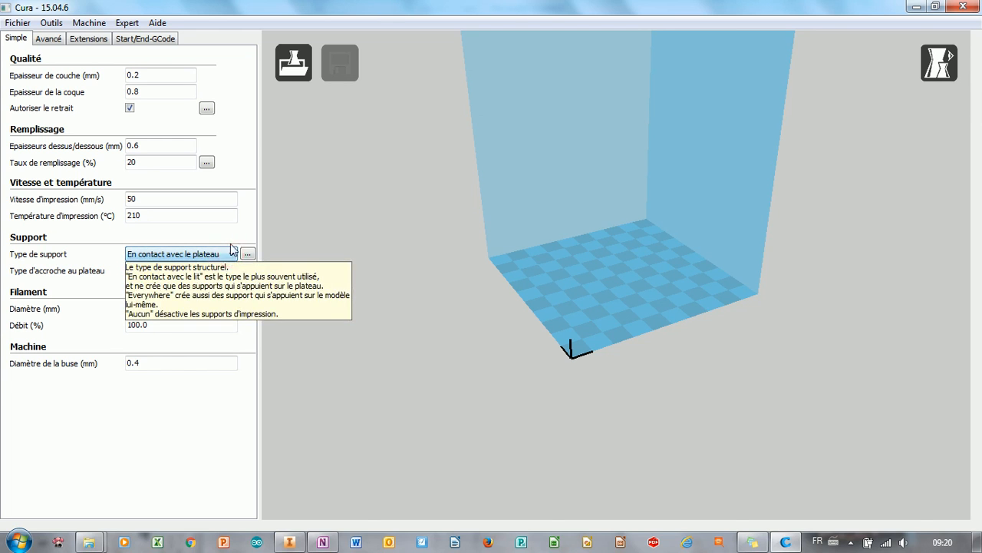
pyautogui.click(50, 38)
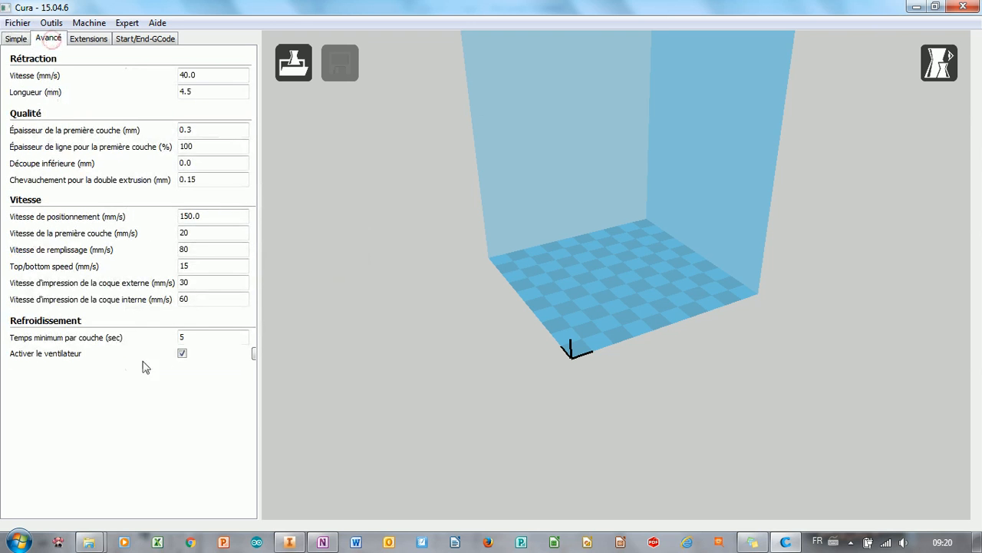
pyautogui.moveTo(261, 315); pyautogui.dragTo(280, 312)
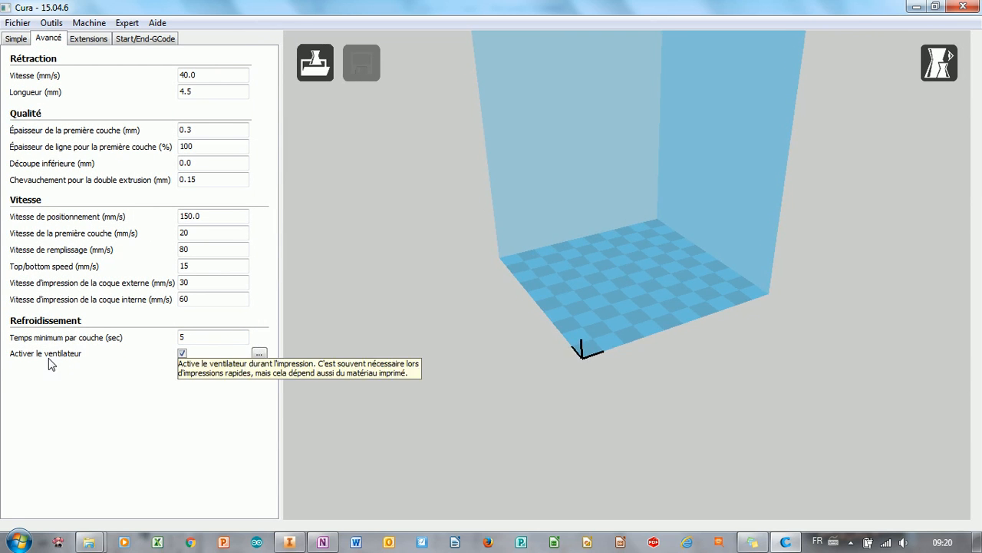
pyautogui.click(261, 355)
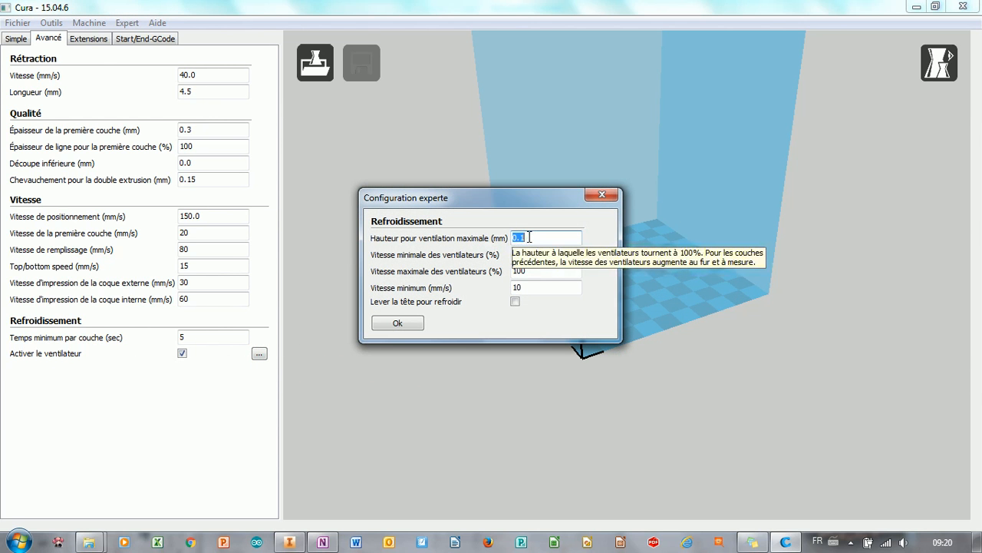
pyautogui.click(397, 324)
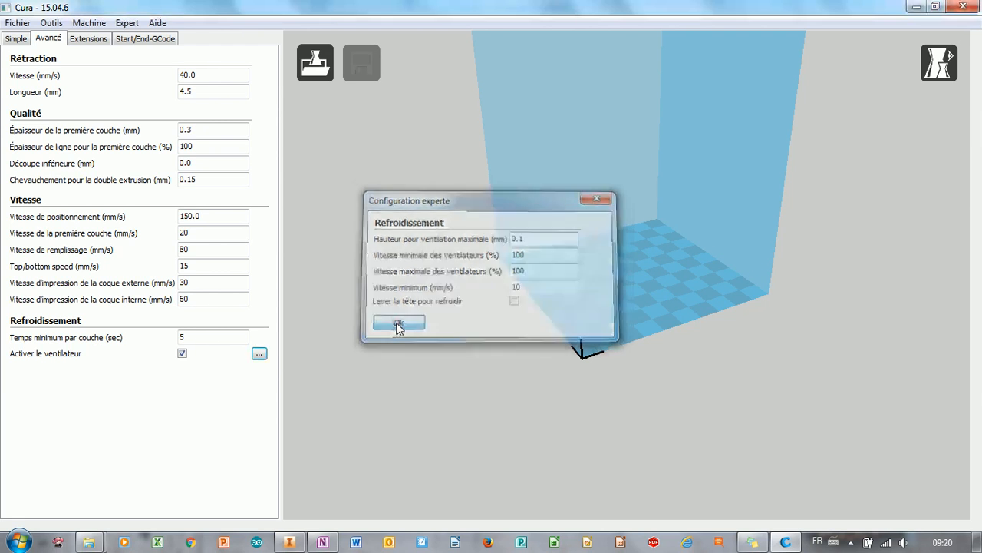
pyautogui.click(16, 40)
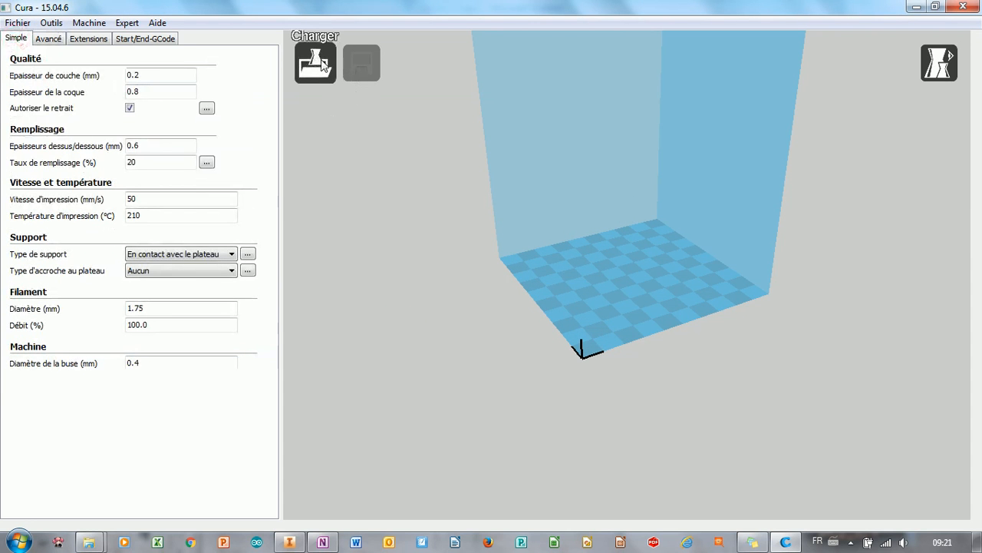
# Load Attache tete du support.stl, Support2.stl and Tete du support.stl together from the Tutoriel folder
pyautogui.click(322, 64)
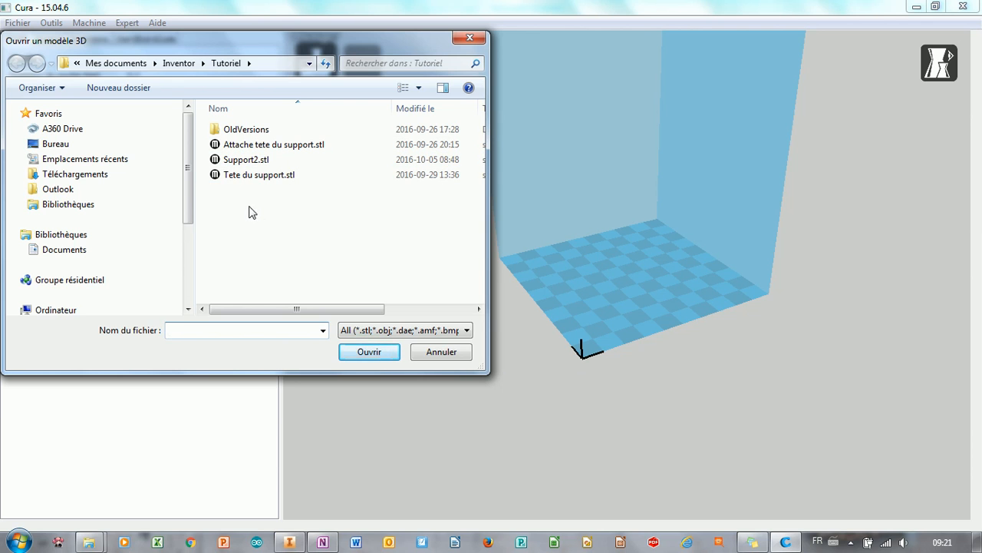
pyautogui.moveTo(269, 208); pyautogui.dragTo(213, 147)
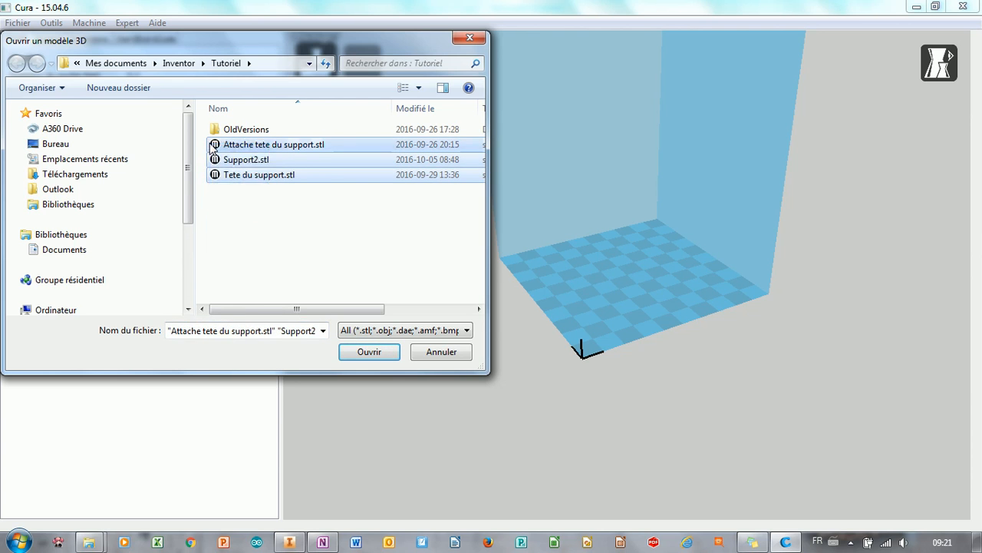
pyautogui.click(375, 351)
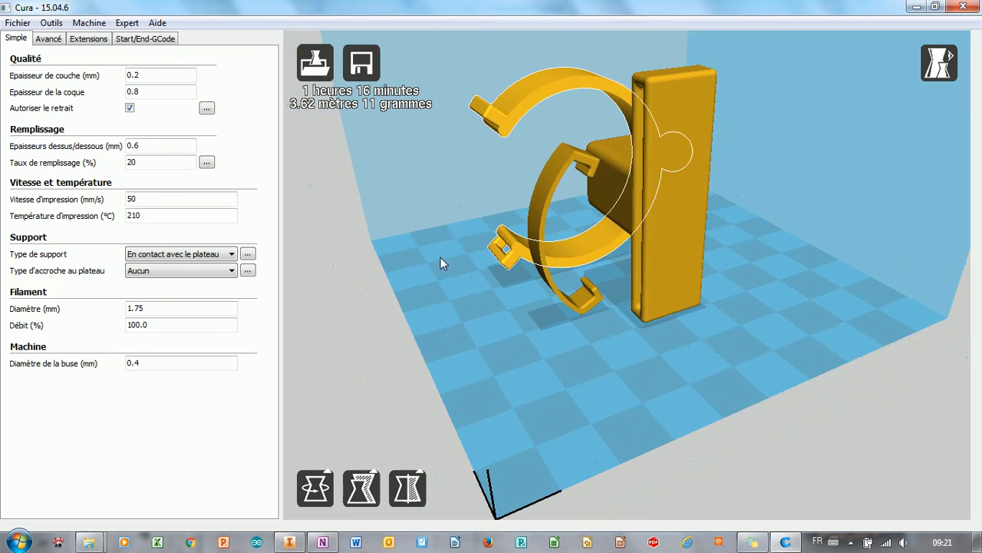
# Rotate the slotted bracket onto its long edge, then turn it about the vertical axis so its block points away from the rings
pyautogui.click(315, 488)
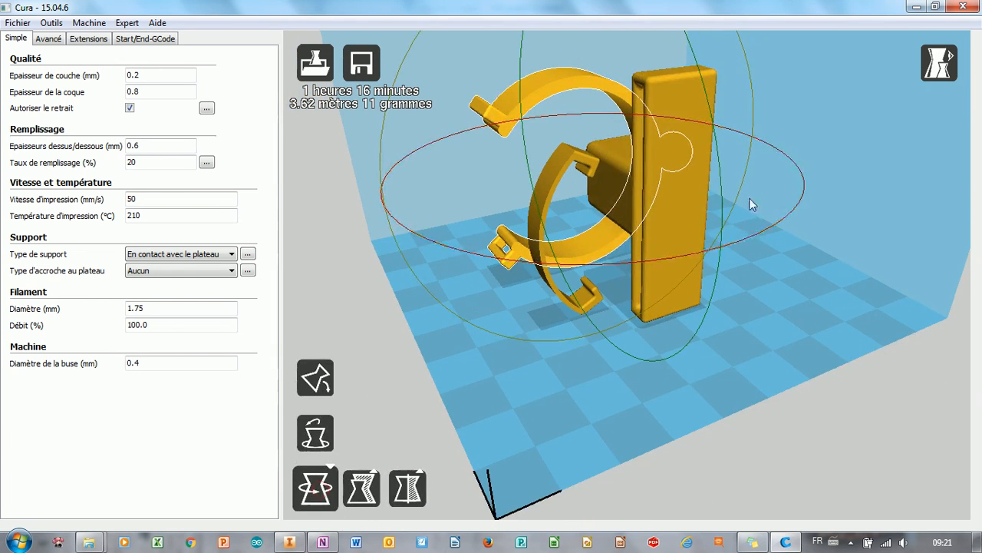
pyautogui.scroll(-3, 690, 221)
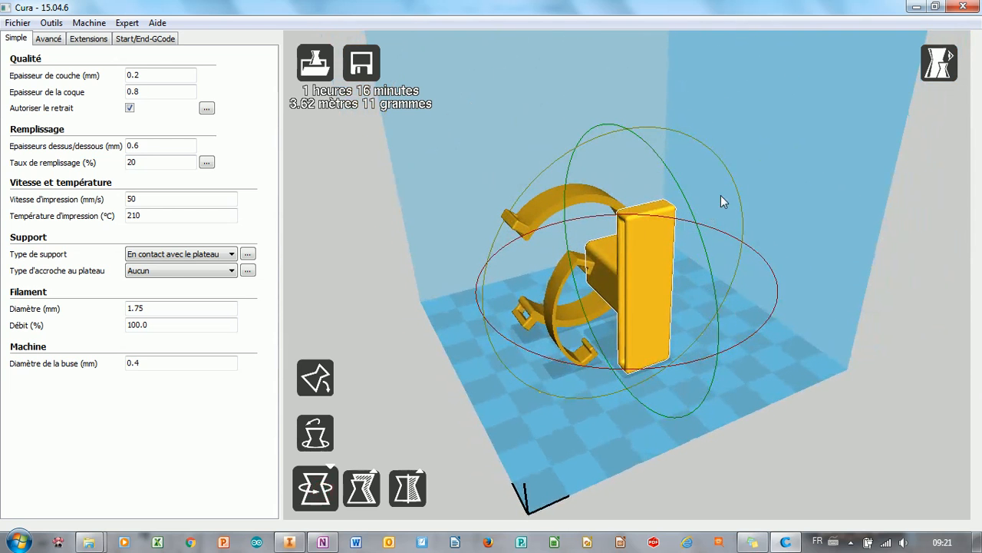
pyautogui.moveTo(741, 203); pyautogui.dragTo(714, 417)
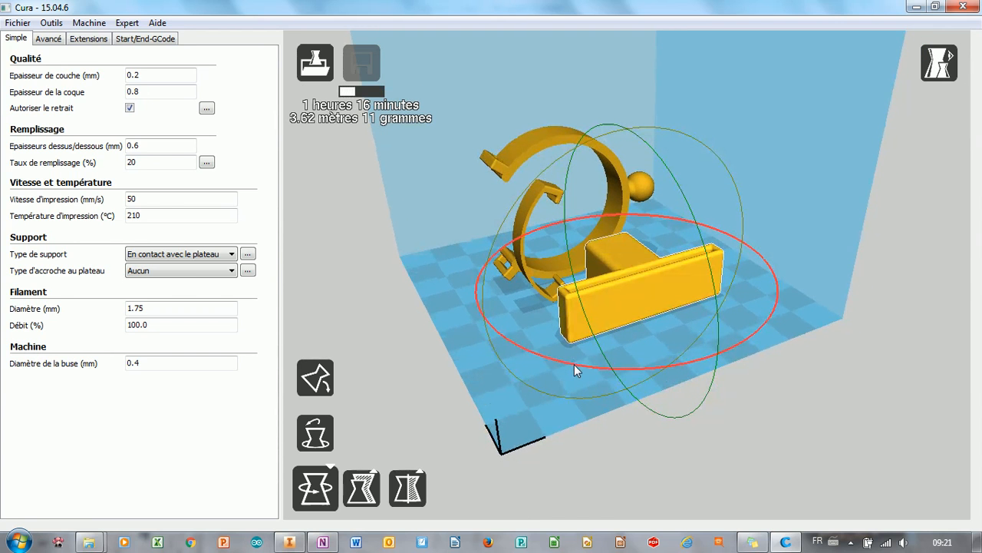
pyautogui.moveTo(577, 368); pyautogui.dragTo(416, 123)
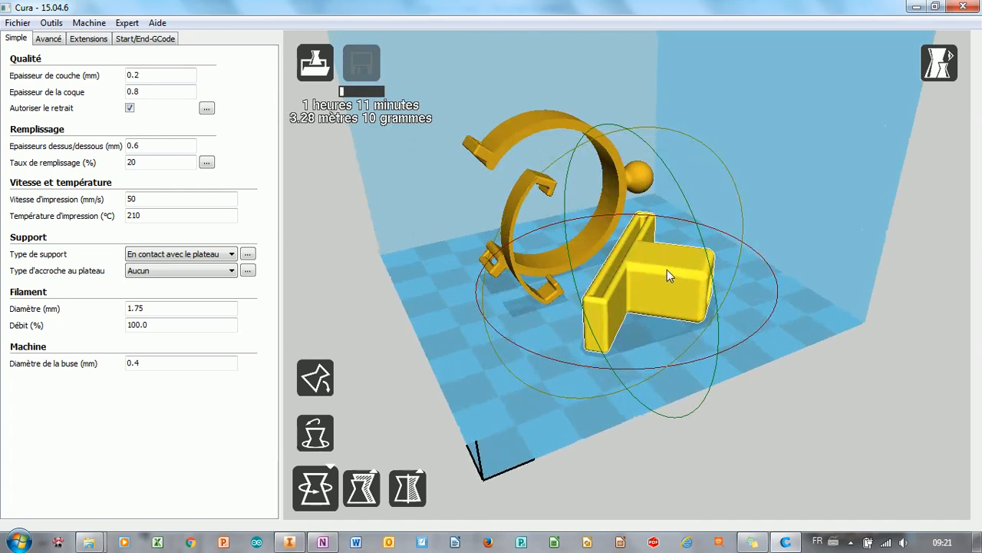
# Lay the large open ring flat on the build plate and turn it so its ball faces the front
pyautogui.click(540, 125)
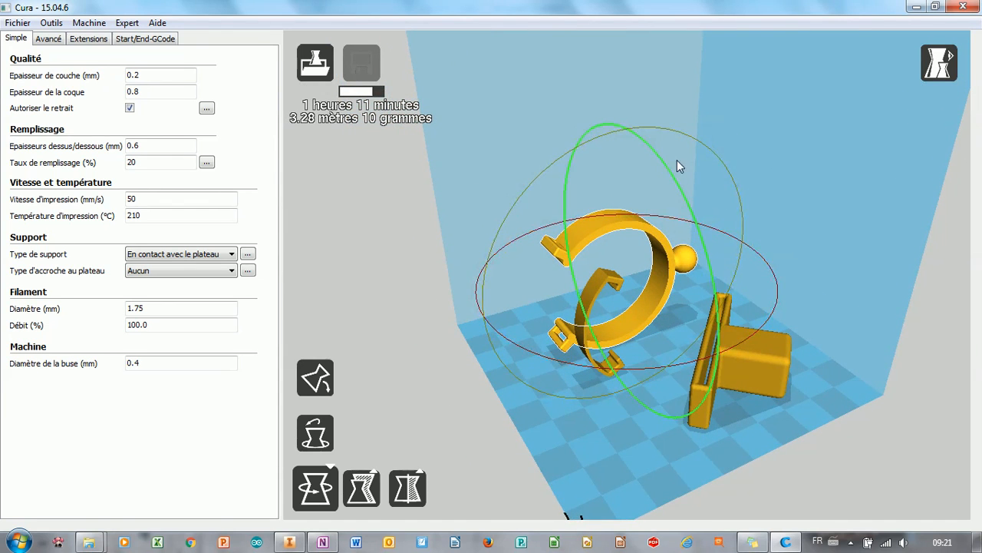
pyautogui.moveTo(667, 172); pyautogui.dragTo(711, 416)
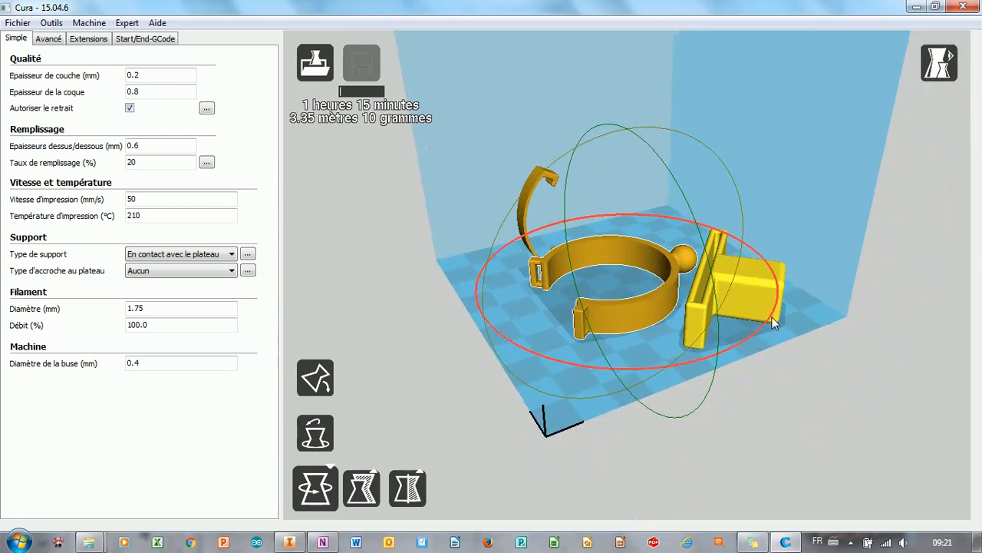
pyautogui.moveTo(771, 322); pyautogui.dragTo(532, 385)
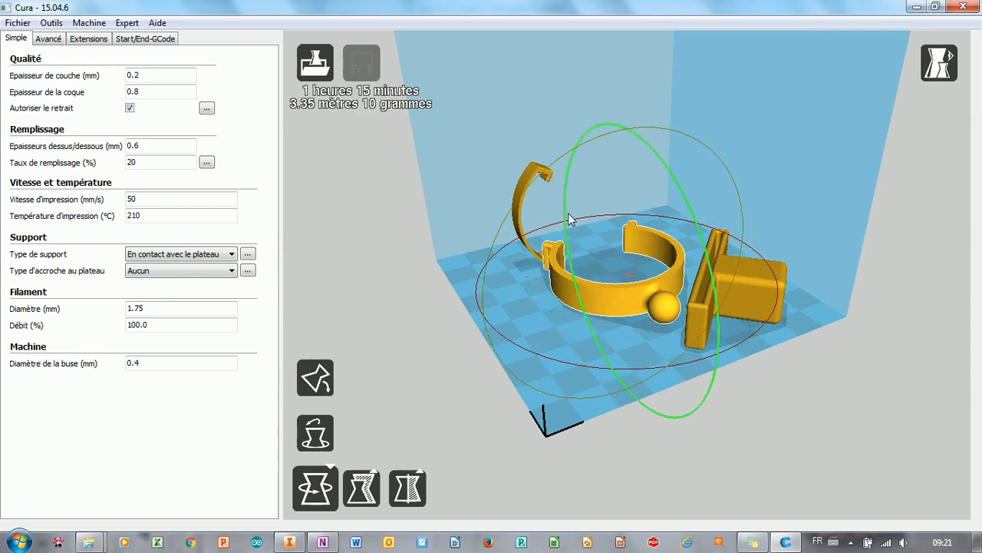
# Rotate the small curved clip 90° to lie flat and turn it about the vertical axis so its opening faces away from the ring's ball
pyautogui.click(537, 170)
pyautogui.click(412, 188)
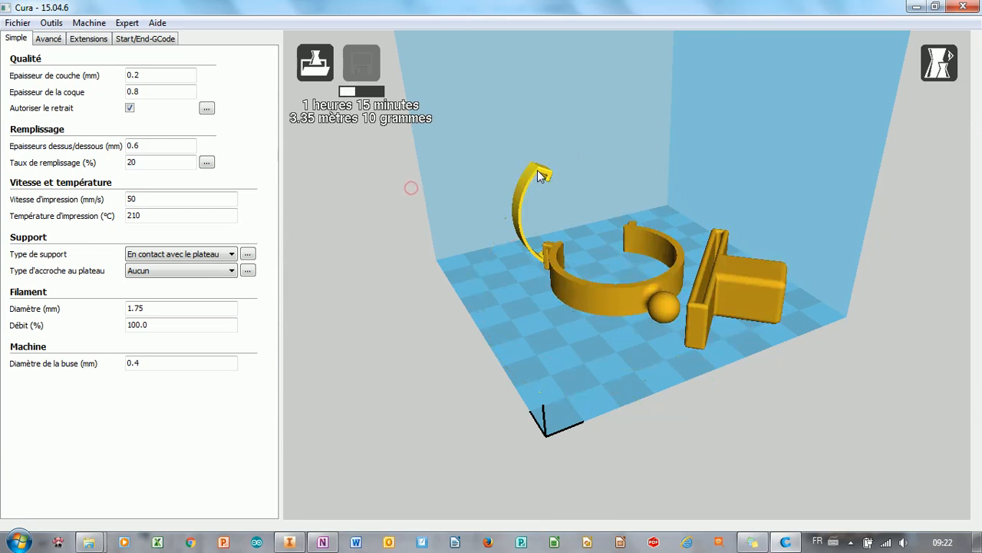
pyautogui.scroll(5, 464, 216)
pyautogui.scroll(2, 464, 216)
pyautogui.click(637, 195)
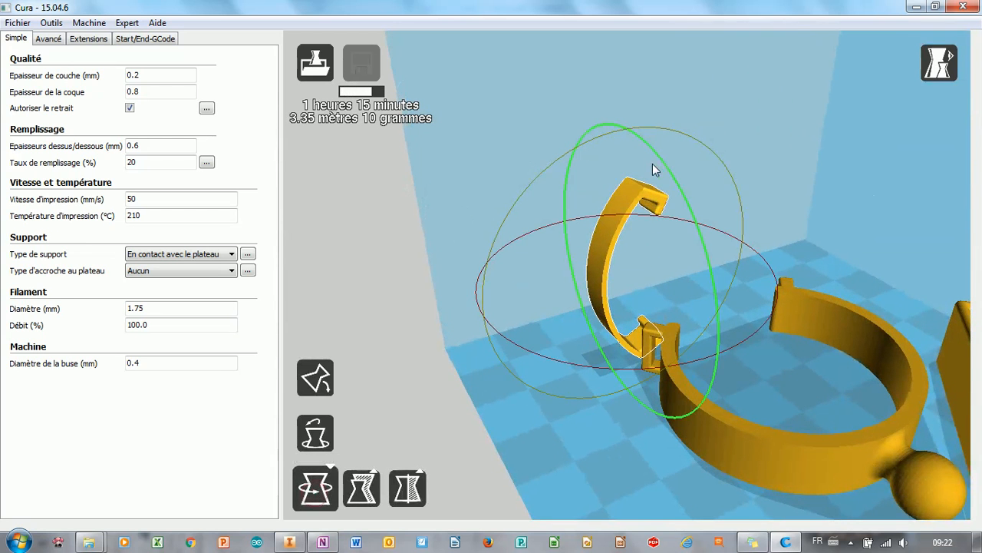
pyautogui.moveTo(666, 169); pyautogui.dragTo(643, 408)
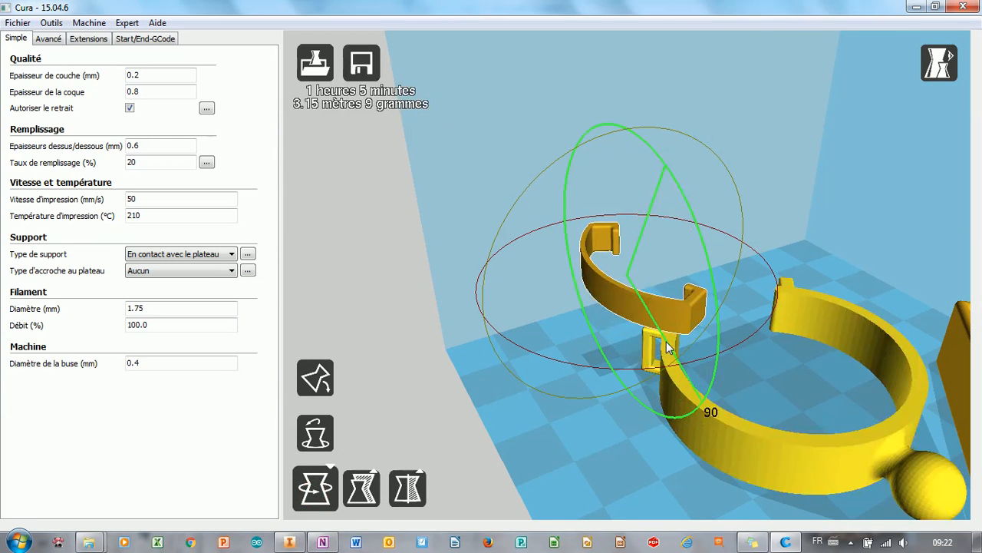
pyautogui.moveTo(643, 408); pyautogui.dragTo(710, 361, button='right')
pyautogui.moveTo(589, 372); pyautogui.dragTo(741, 407)
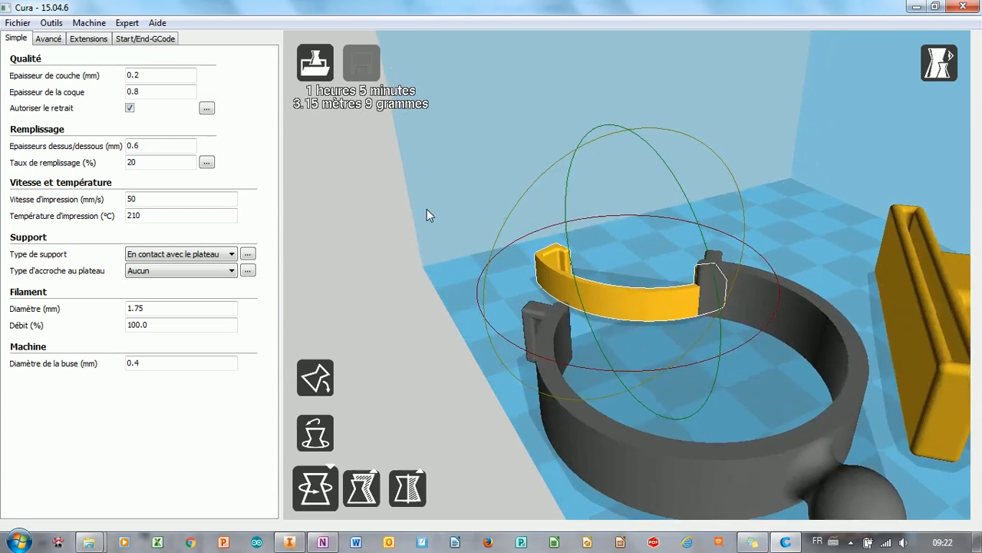
# Move the small clip to the free area in front of the large ring and shift the bracket and ring slightly apart
pyautogui.moveTo(660, 271); pyautogui.dragTo(698, 289, button='right')
pyautogui.scroll(-3, 698, 290)
pyautogui.click(372, 263)
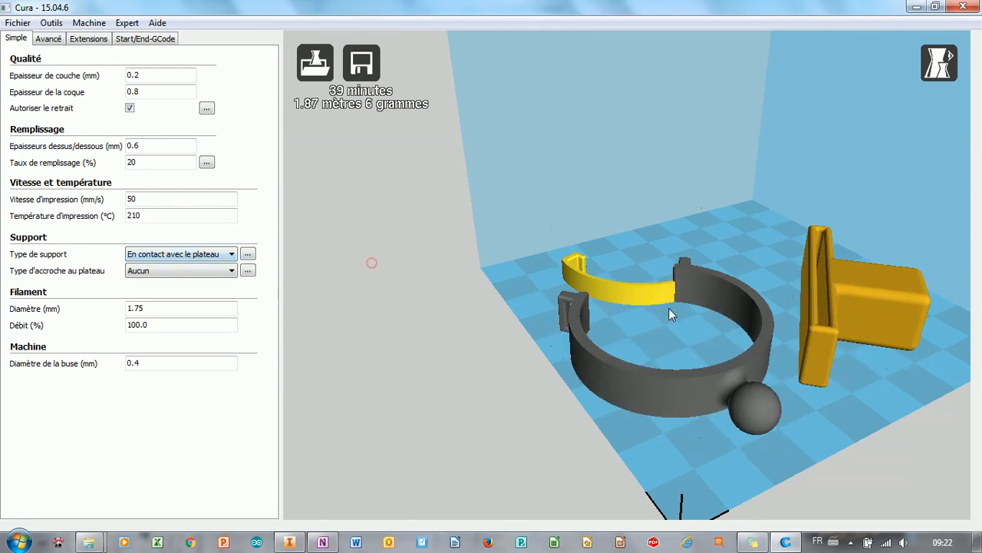
pyautogui.moveTo(750, 325); pyautogui.dragTo(741, 470, button='right')
pyautogui.click(713, 429)
pyautogui.moveTo(713, 430); pyautogui.dragTo(752, 330, button='right')
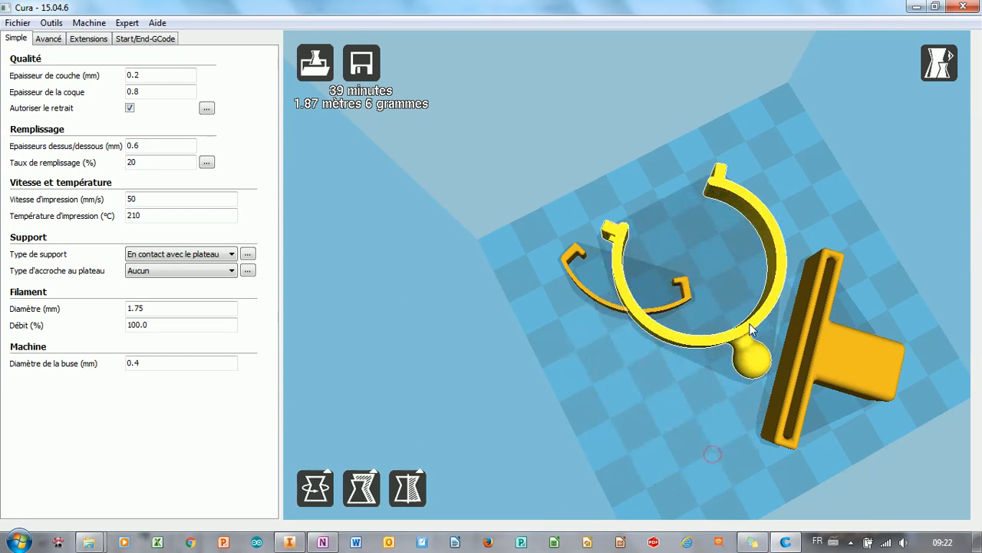
pyautogui.moveTo(707, 235); pyautogui.dragTo(741, 414)
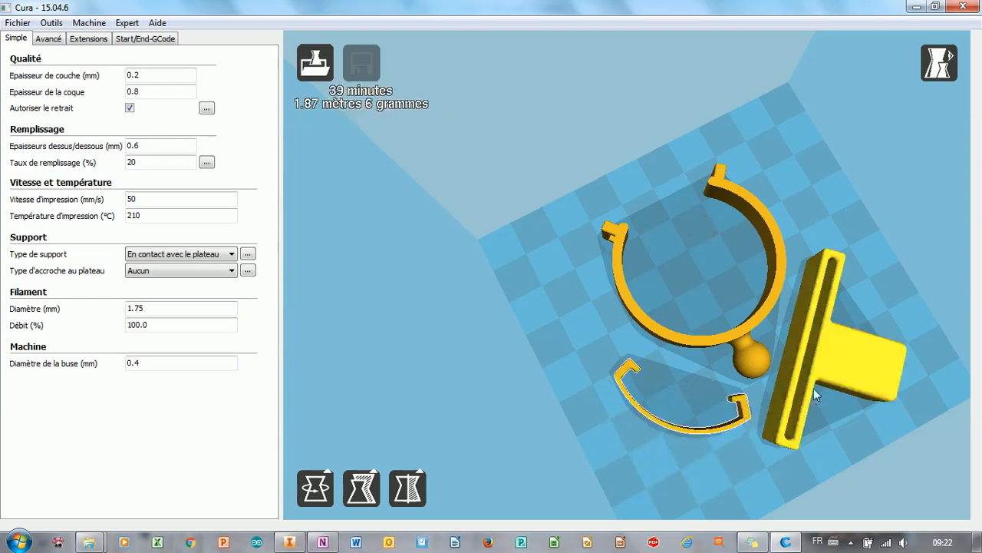
pyautogui.moveTo(842, 361); pyautogui.dragTo(853, 354)
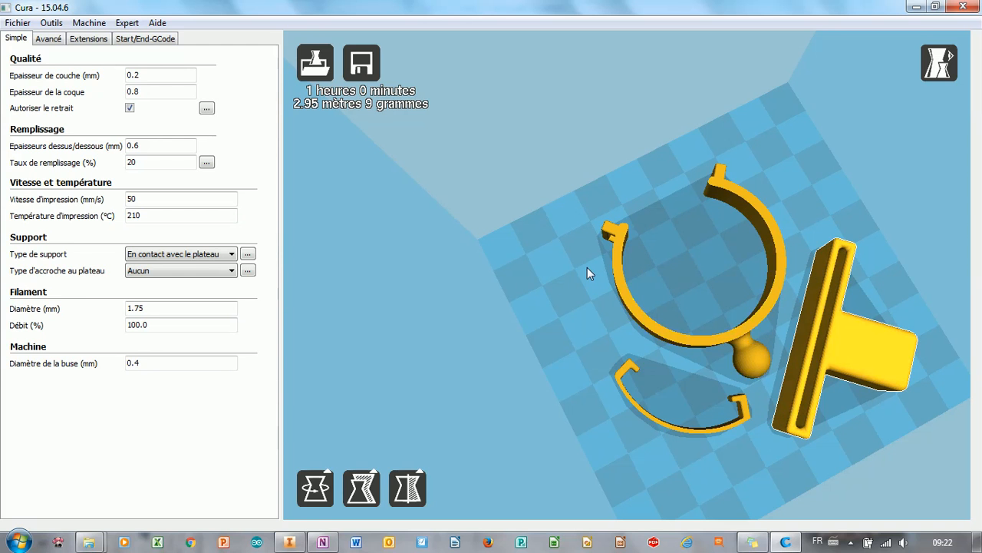
pyautogui.moveTo(631, 305)
pyautogui.mouseDown()
pyautogui.moveTo(587, 246)
pyautogui.moveTo(670, 331)
pyautogui.moveTo(665, 338)
pyautogui.mouseUp()
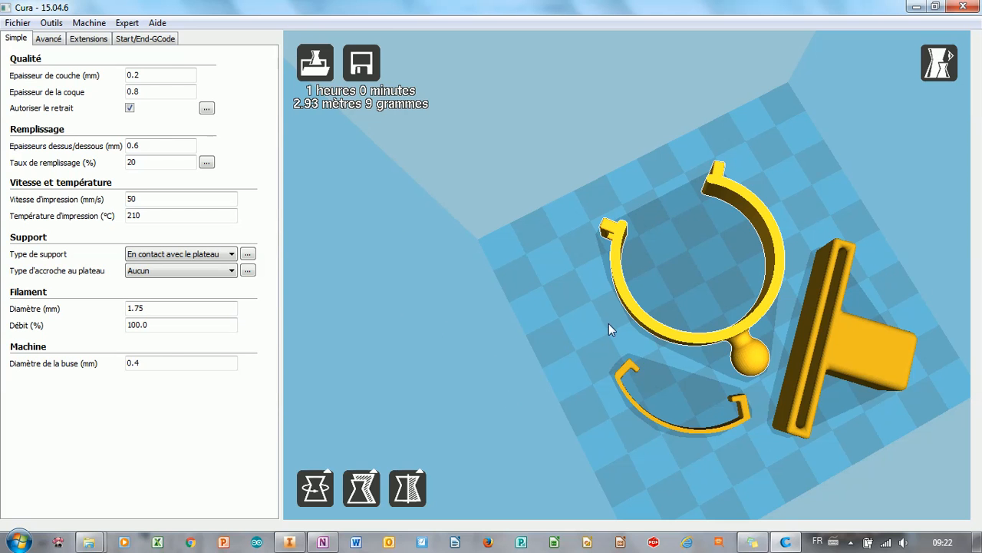
# Save the arranged parts as a G-code file on the SD card
pyautogui.moveTo(582, 347); pyautogui.dragTo(470, 231, button='right')
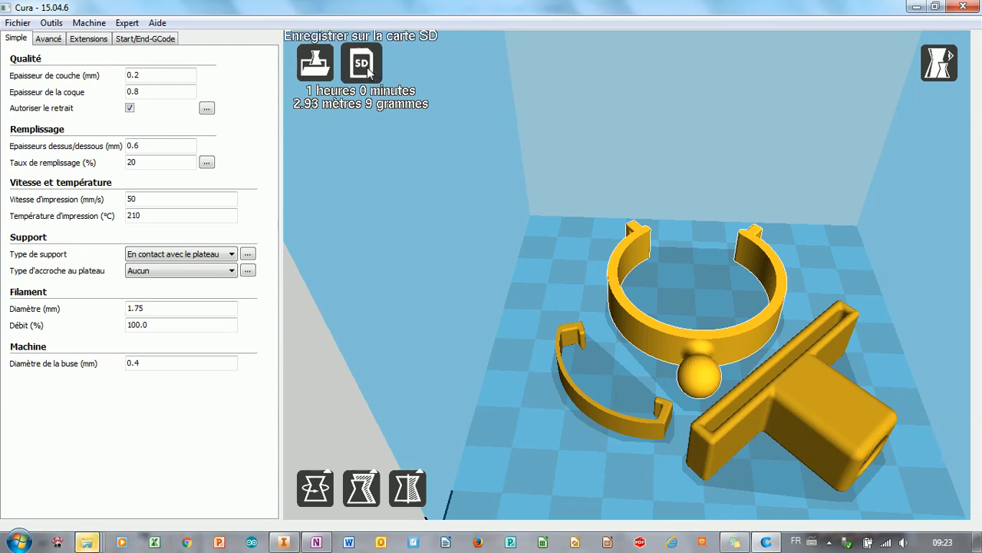
pyautogui.click(362, 64)
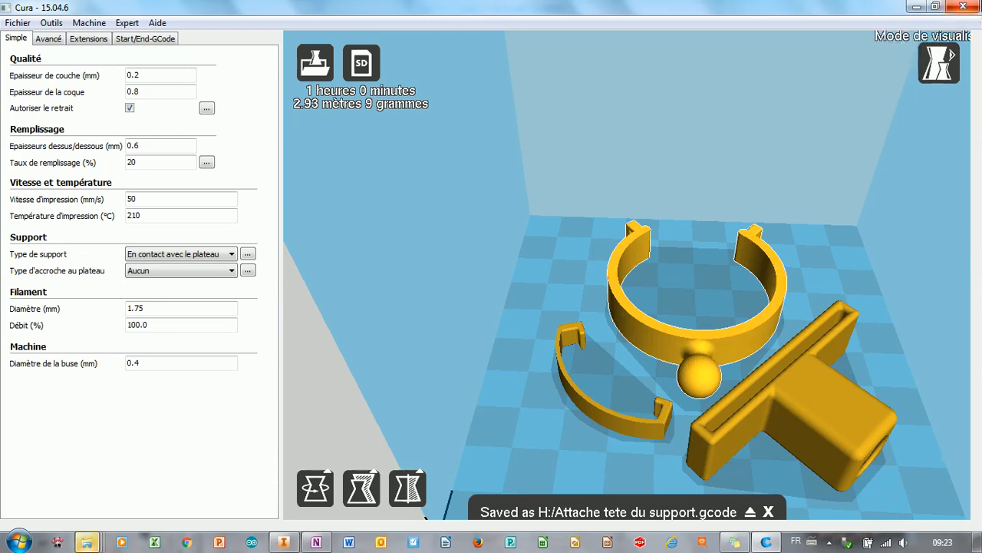
# Close Cura, open the SD card's files in Windows Explorer and delete the existing auto0.g file
pyautogui.click(963, 7)
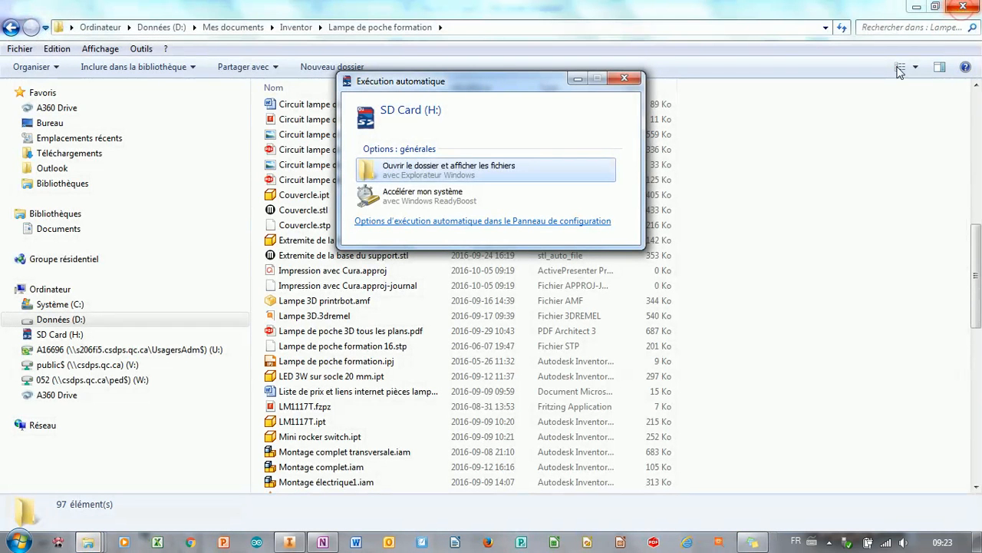
pyautogui.click(409, 167)
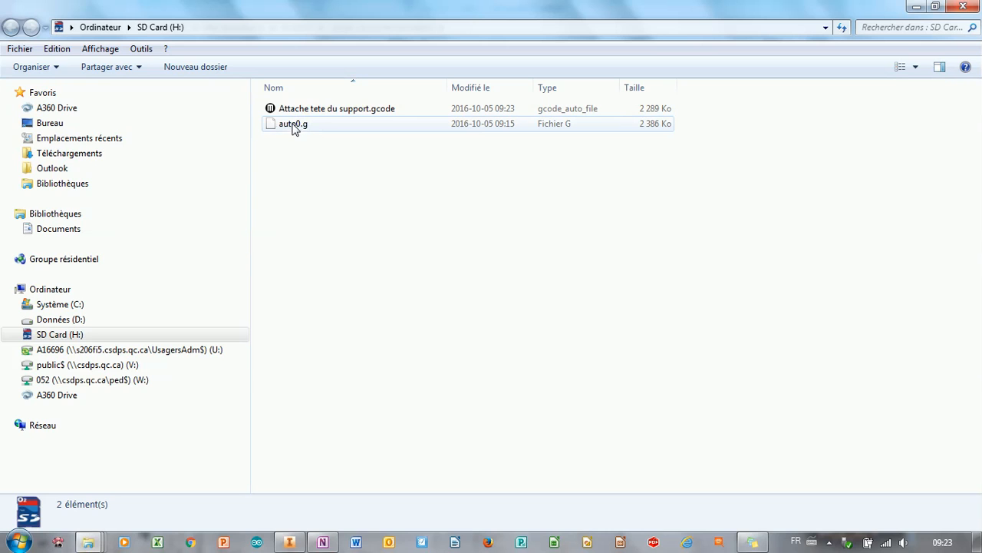
pyautogui.rightClick(296, 129)
pyautogui.click(332, 313)
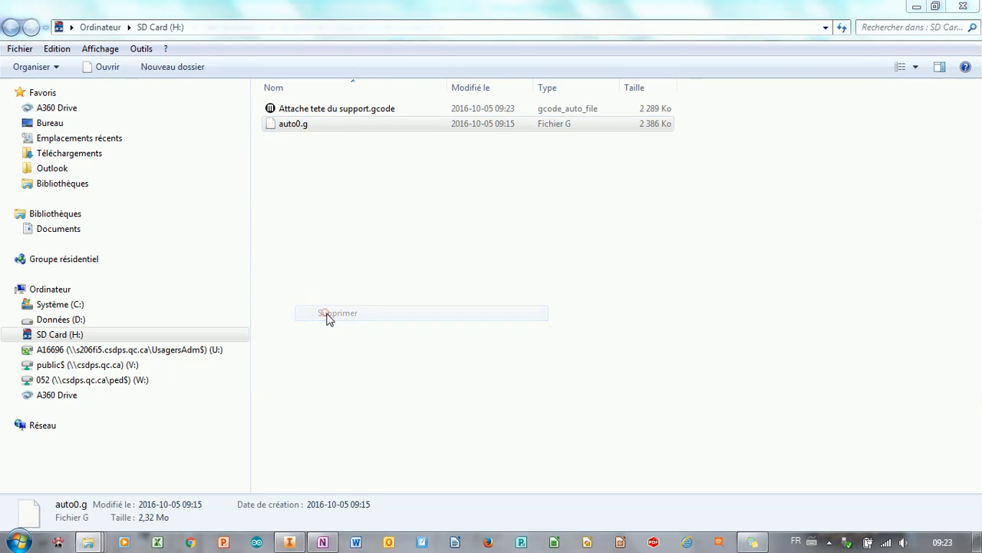
pyautogui.click(556, 338)
# Rename Attache tete du support.gcode to auto0.g and accept the extension change
pyautogui.rightClick(301, 114)
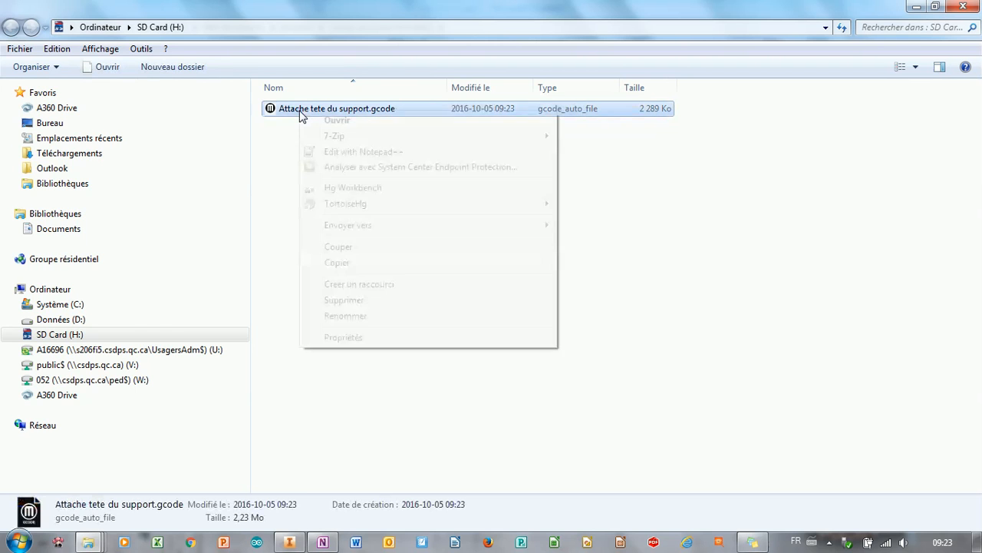
pyautogui.click(360, 316)
pyautogui.moveTo(396, 109); pyautogui.dragTo(260, 99)
pyautogui.write('a')
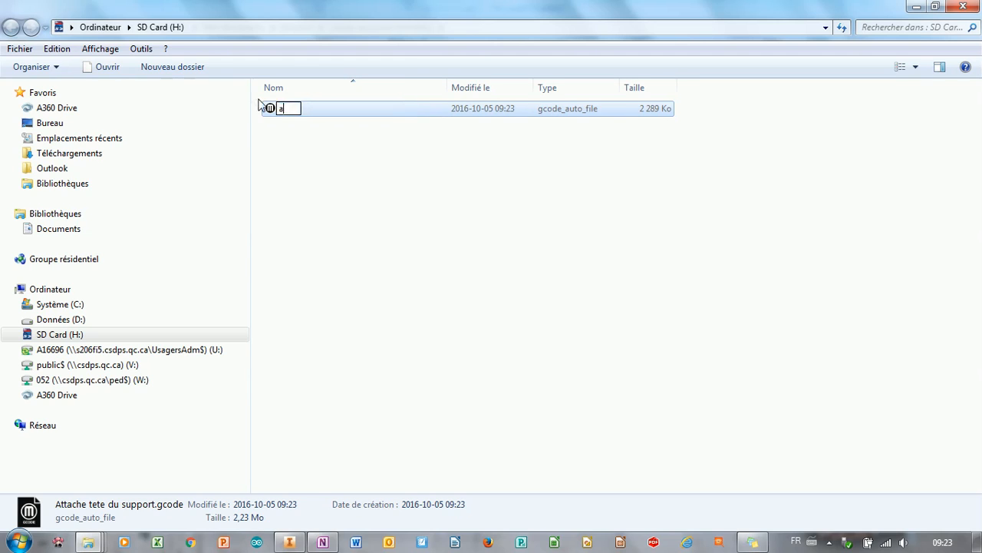
pyautogui.write('uto0.g')
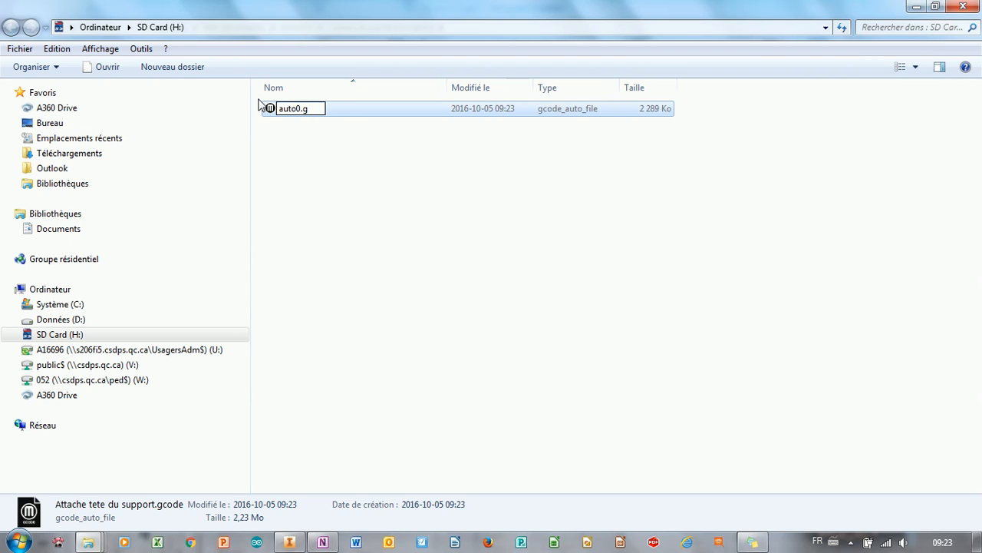
pyautogui.click(311, 148)
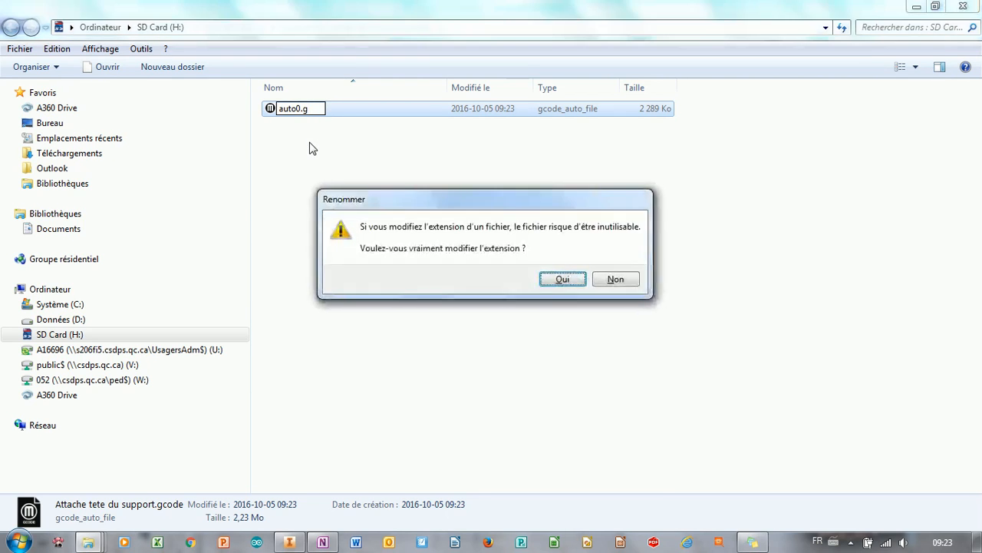
pyautogui.click(567, 280)
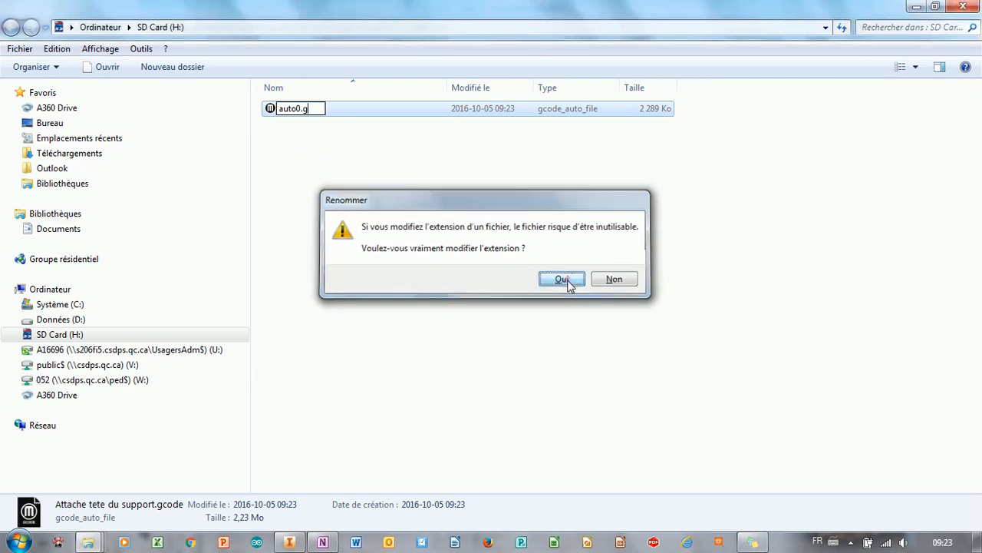